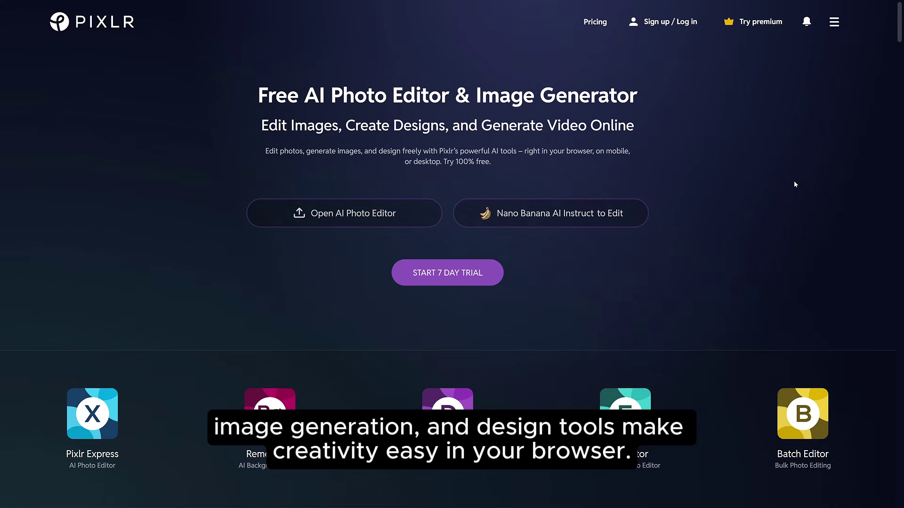
Step: Open the Pixlr Sign up / Log in prompt from the homepage to reach the Express dashboard
click(675, 36)
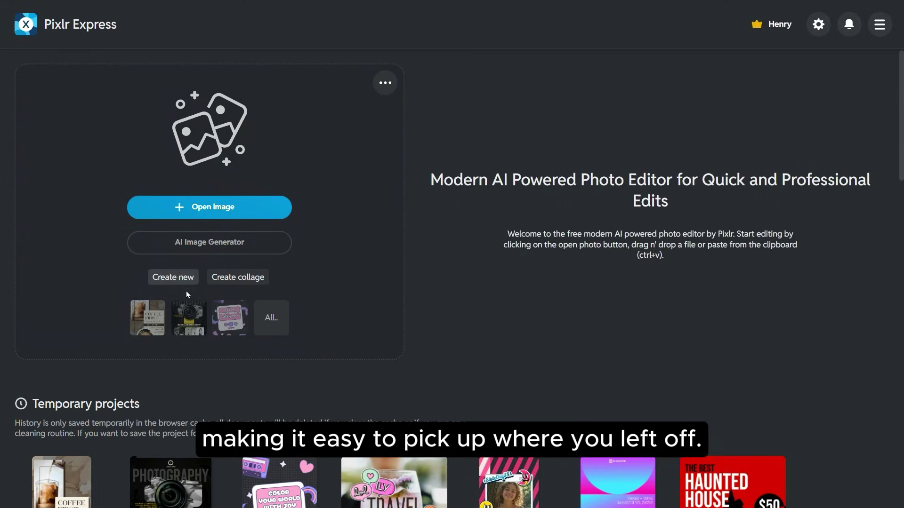
scroll(187, 295, down, 6)
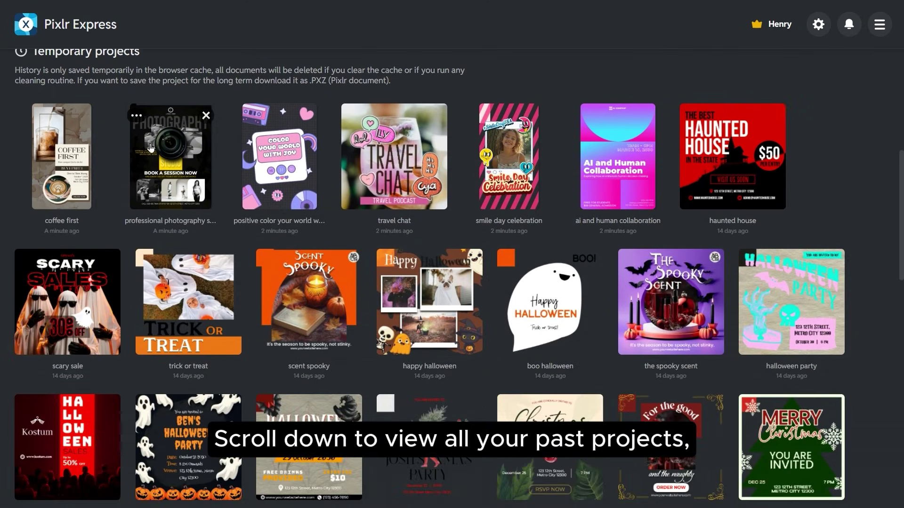
click(137, 118)
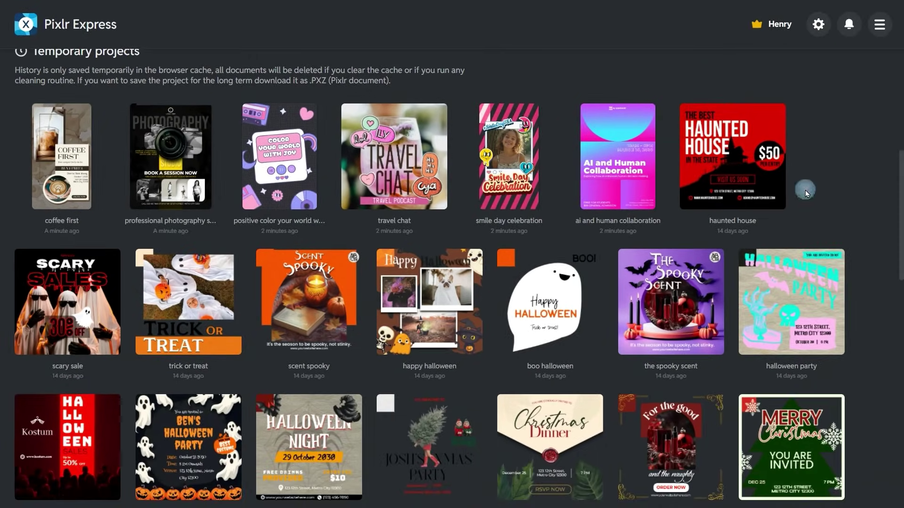
scroll(810, 204, down, 15)
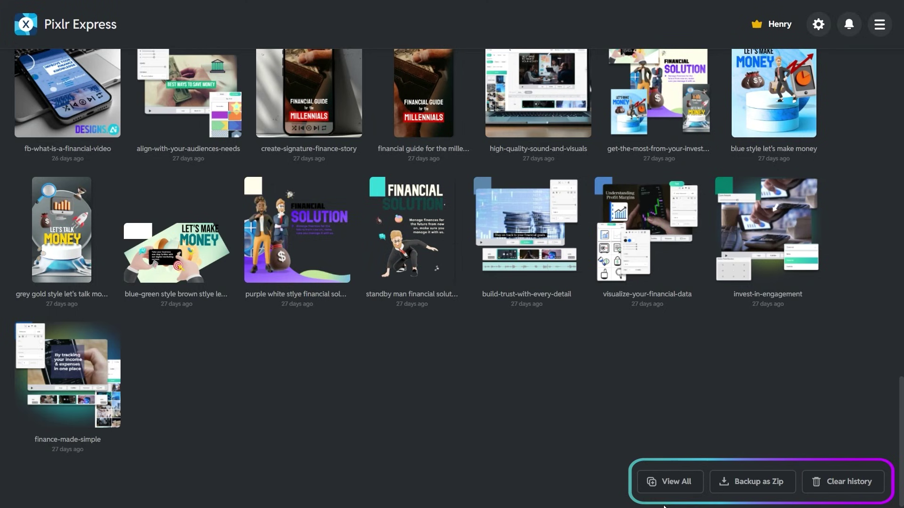
click(882, 33)
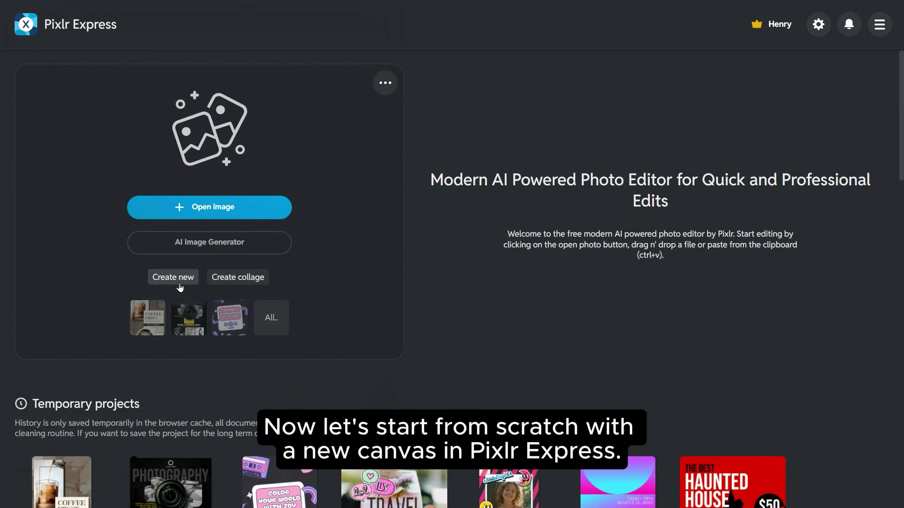
Step: Create a new blank 1920 x 1080 px transparent canvas
click(179, 285)
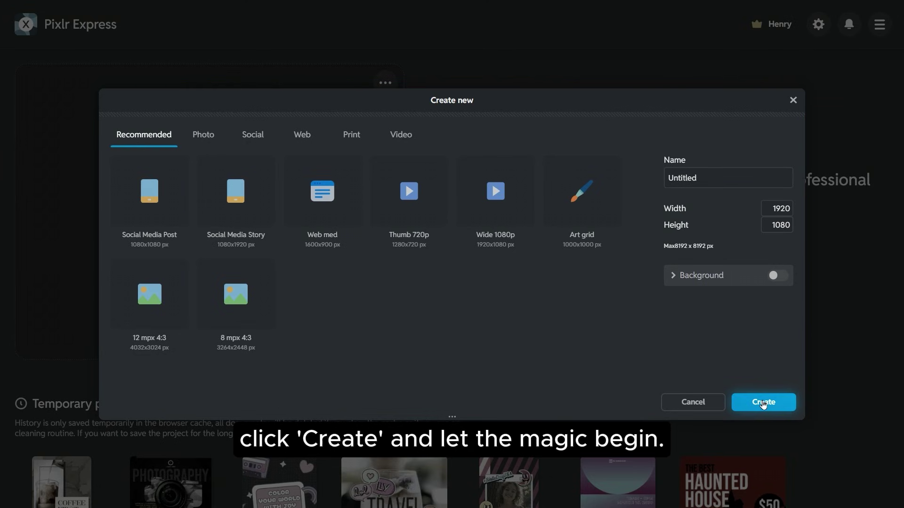
click(763, 403)
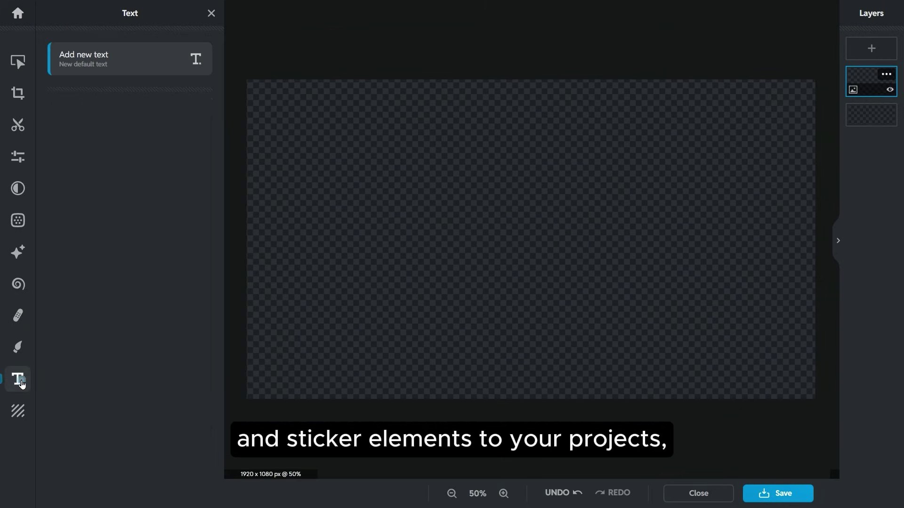
Step: Add the pink-and-white 'Note to Self' lettering sticker template to the canvas
click(174, 221)
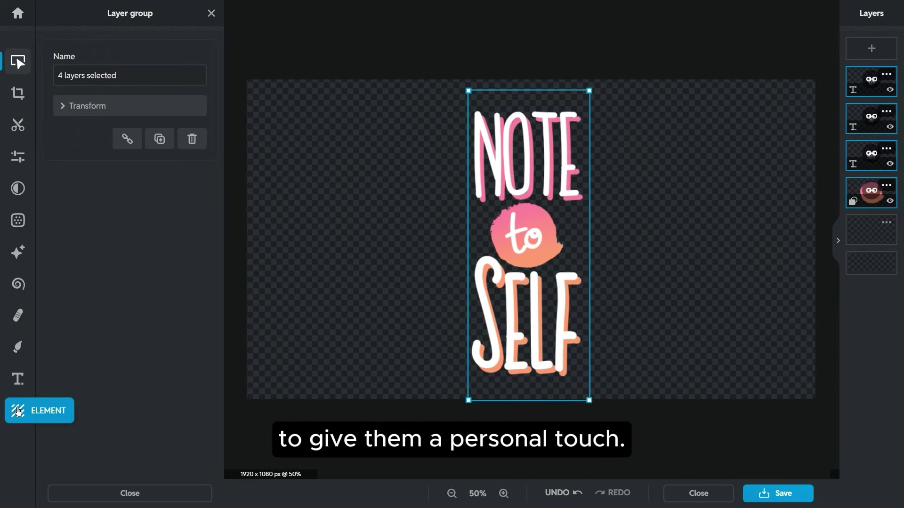
Step: Add the pink grainy four-point star shape from Element's Heart category over the lettering
click(18, 411)
click(186, 186)
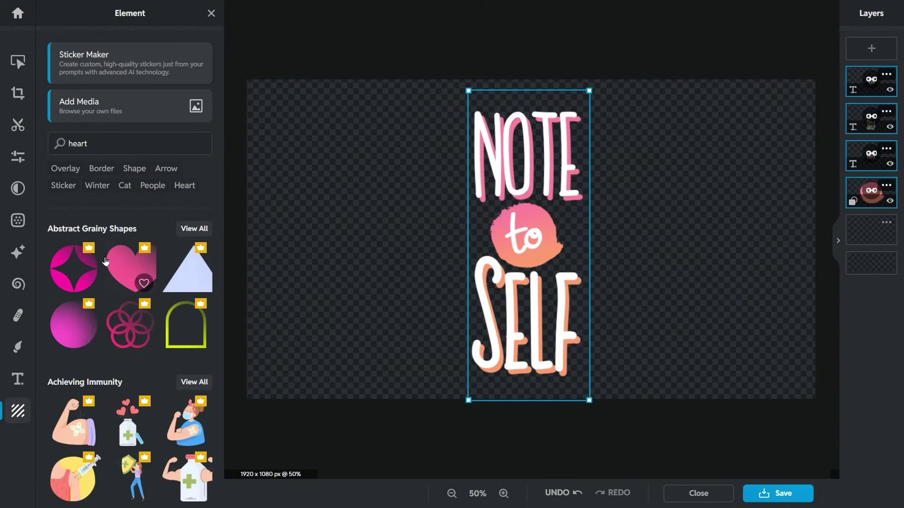
click(74, 268)
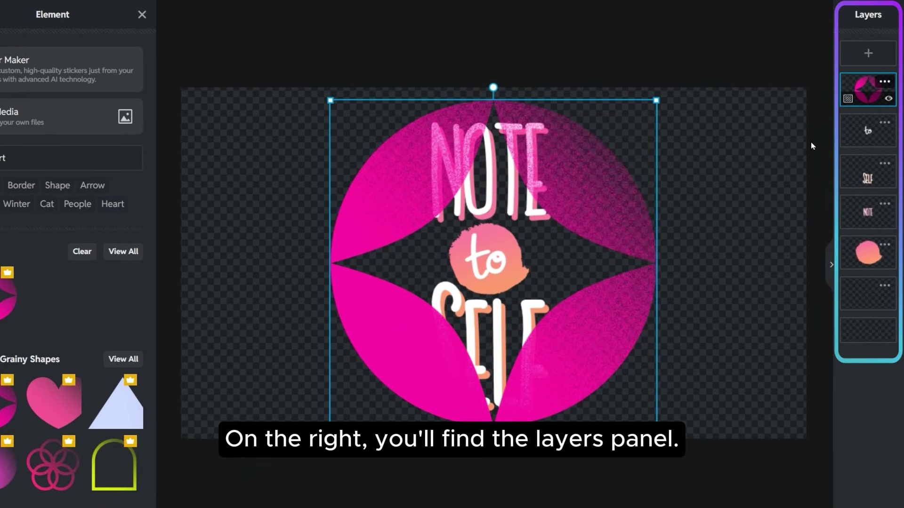
click(868, 52)
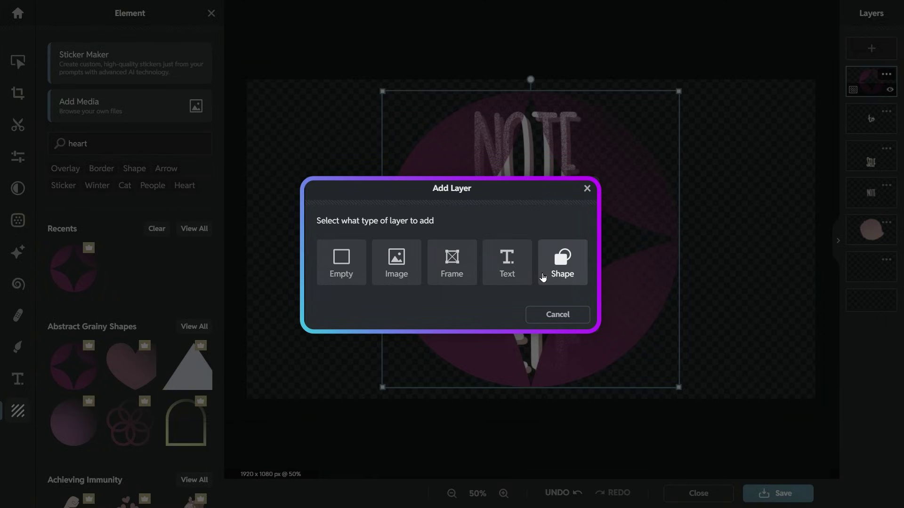
Step: Add a shape layer stretched over the whole canvas and fill it pink #F5AAA4
click(559, 278)
drag(404, 170, 387, 145)
drag(532, 237, 815, 363)
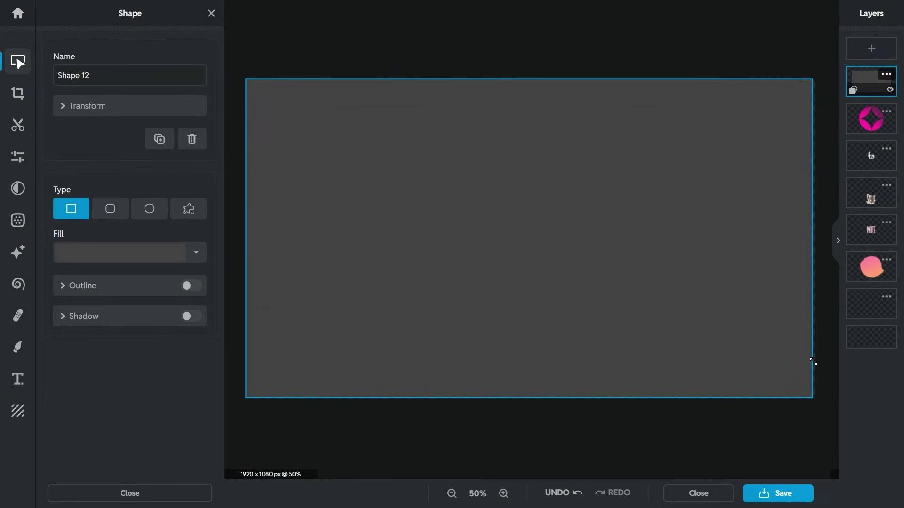
click(197, 252)
click(426, 178)
click(536, 380)
Step: Put the pink background at the bottom, star under the text, with Overlay blending at 60% opacity
drag(879, 90, 874, 273)
drag(871, 84, 875, 224)
click(886, 221)
click(772, 284)
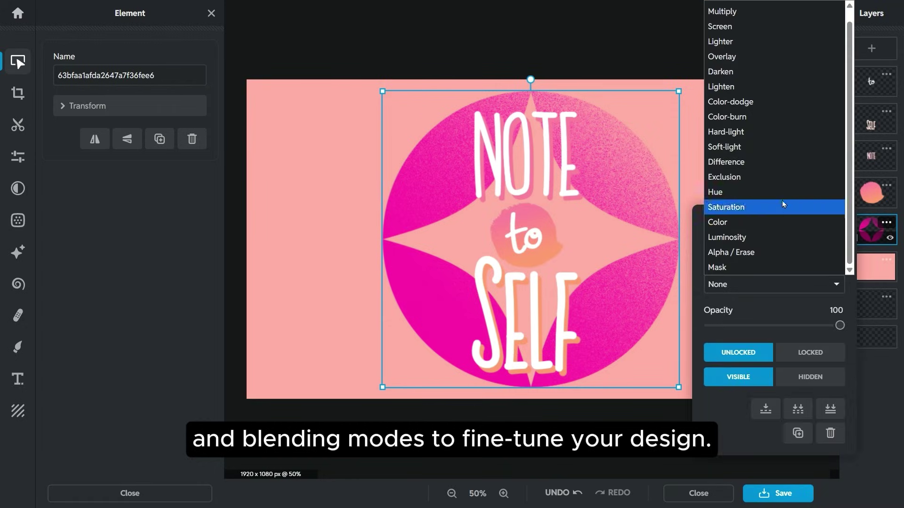
click(744, 63)
drag(840, 326, 787, 320)
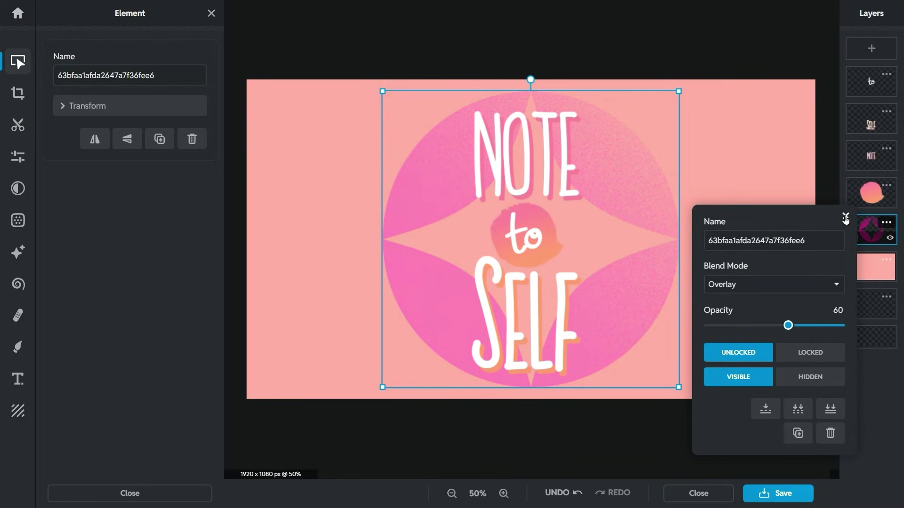
click(846, 217)
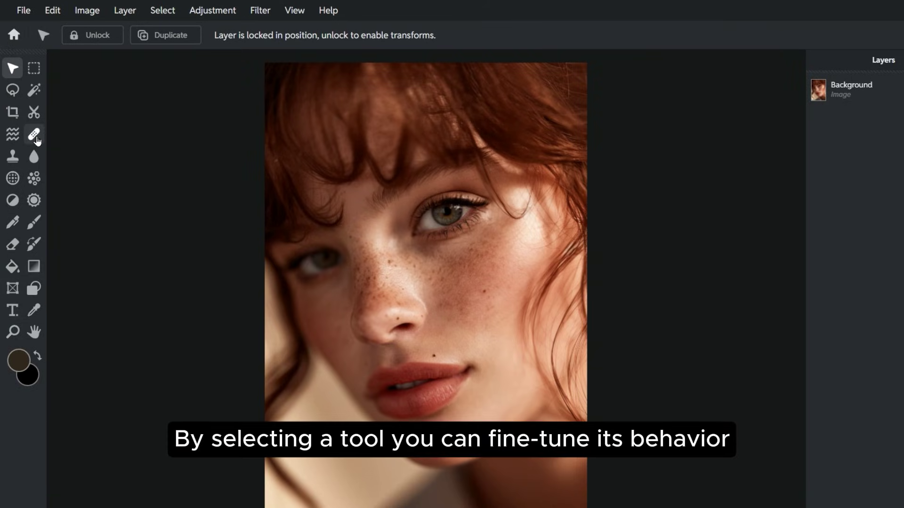
Step: Select the Heal tool on the Background layer and set its brush size to 40
click(34, 134)
click(849, 90)
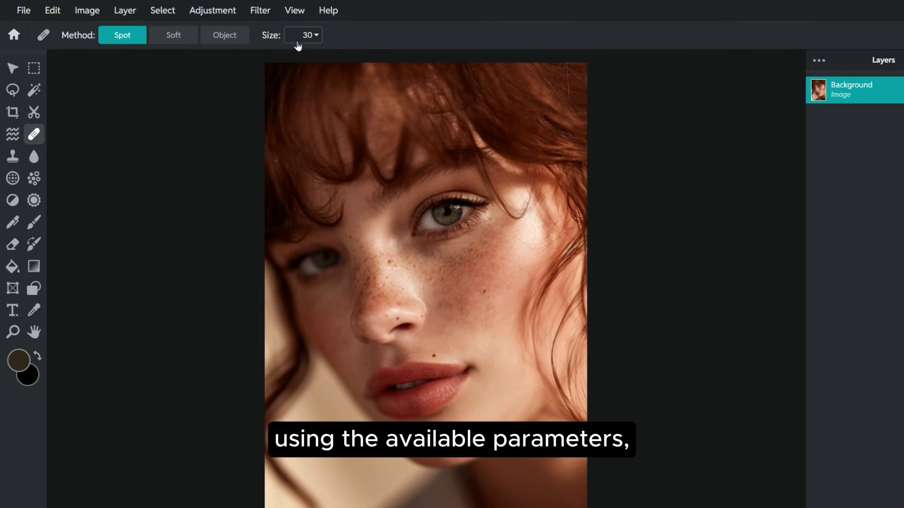
click(313, 36)
drag(213, 64, 220, 66)
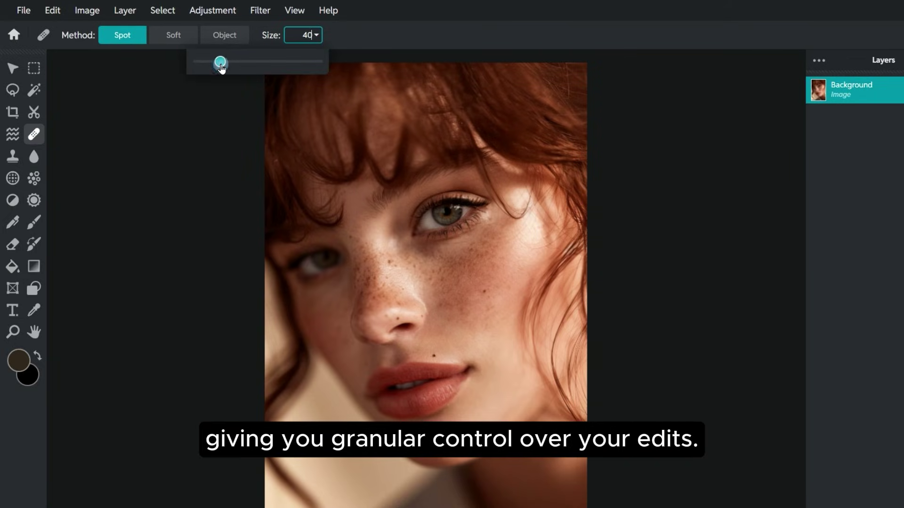
click(484, 291)
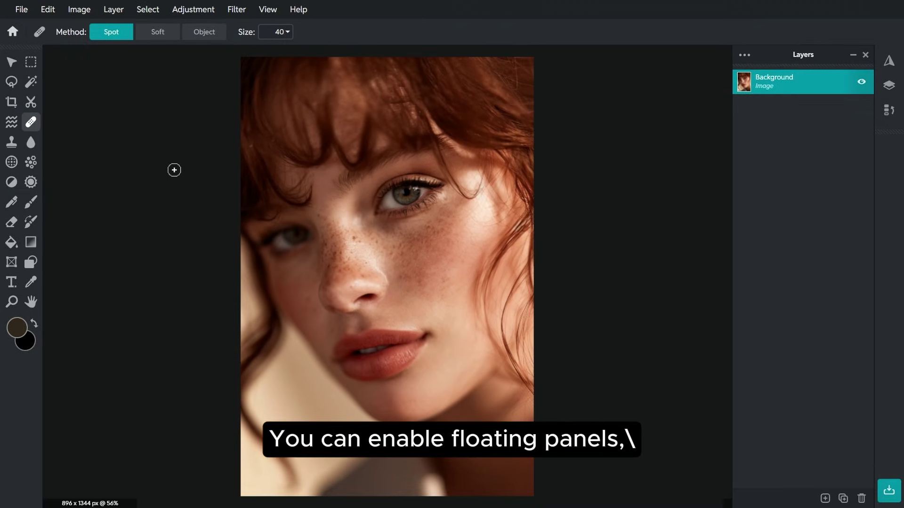
Step: Enable floating panels and move the toolbox and Layers panel away from the edges
click(266, 11)
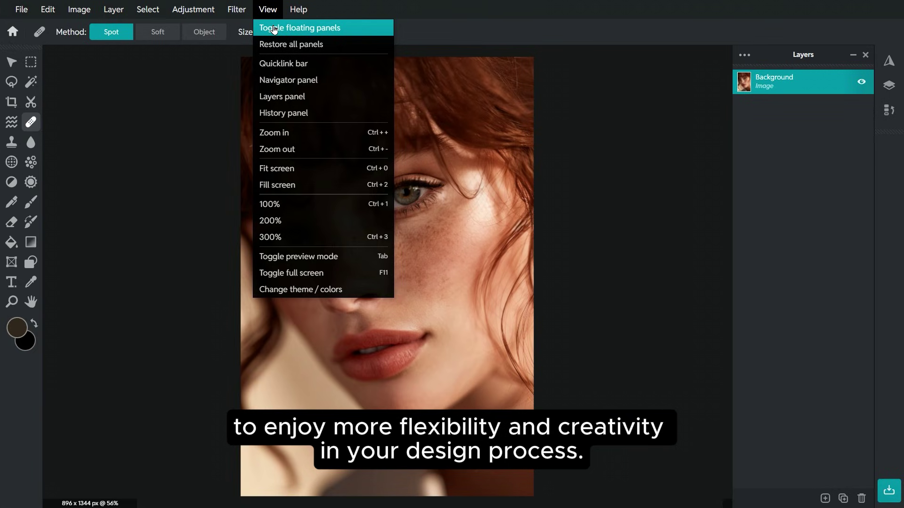
click(274, 28)
key(v)
drag(35, 68, 160, 87)
drag(796, 81, 729, 96)
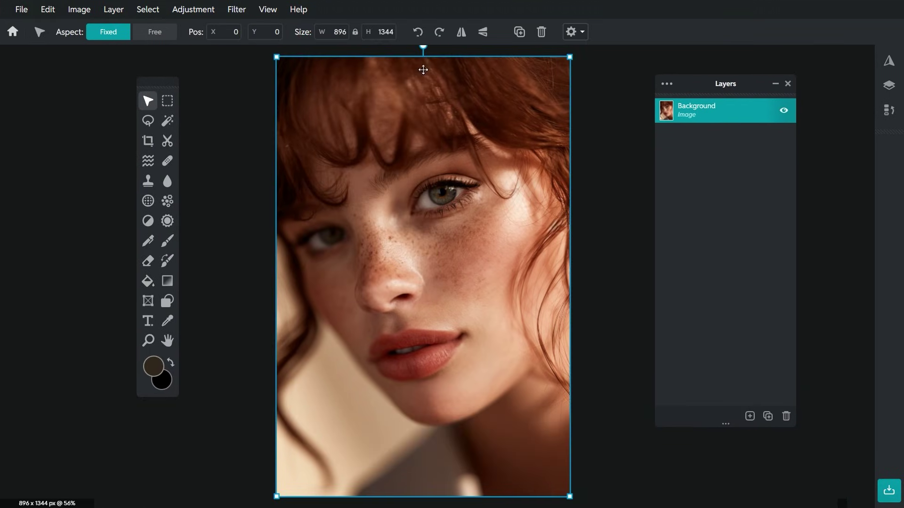
click(268, 9)
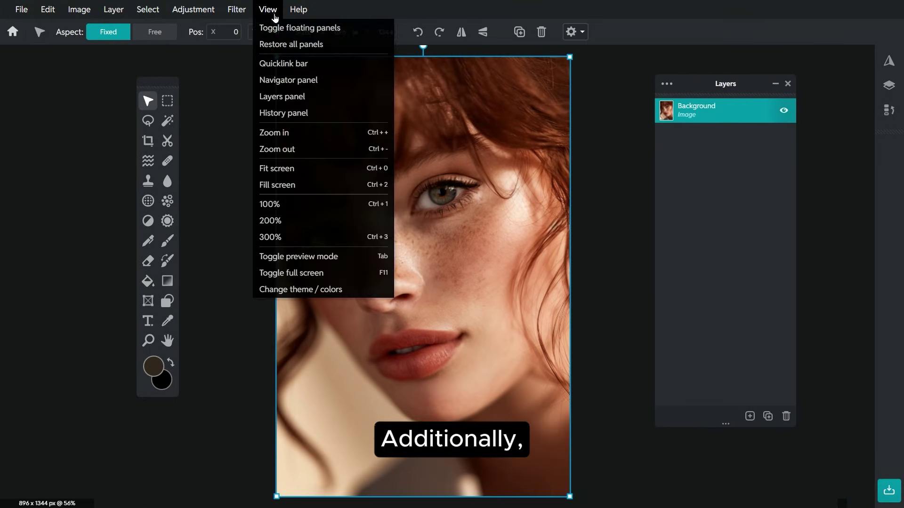
Step: Change the workspace accent colour from teal to crimson in the theme preferences
click(288, 289)
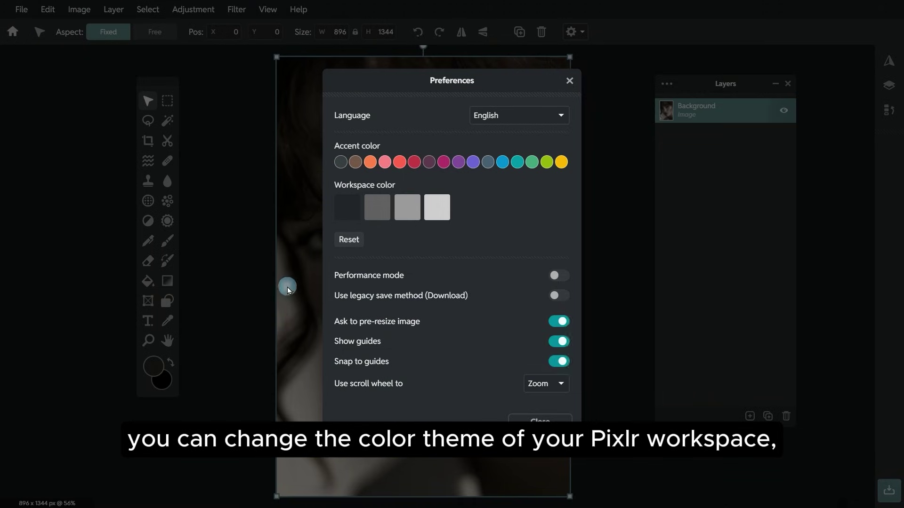
click(414, 162)
click(610, 382)
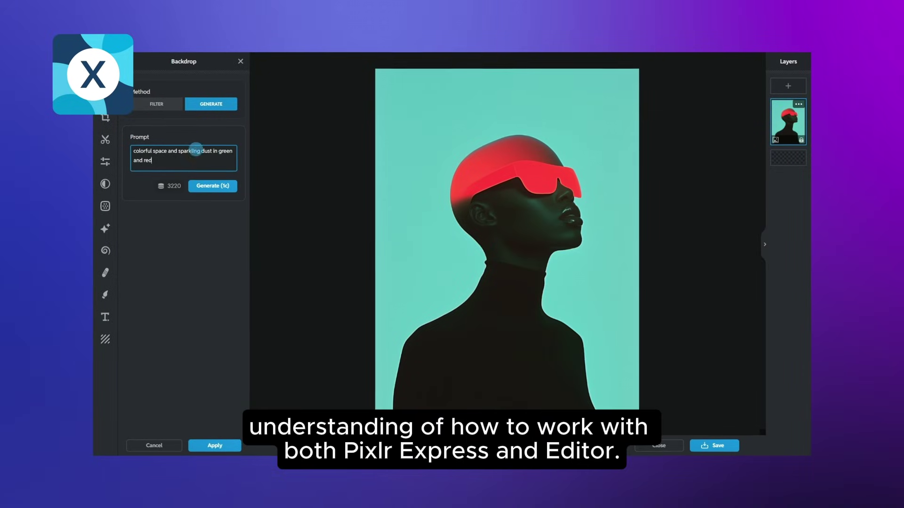
Step: Generate a colourful space backdrop from the prompt, then apply a stronger Mosaic and shift the hue
click(213, 186)
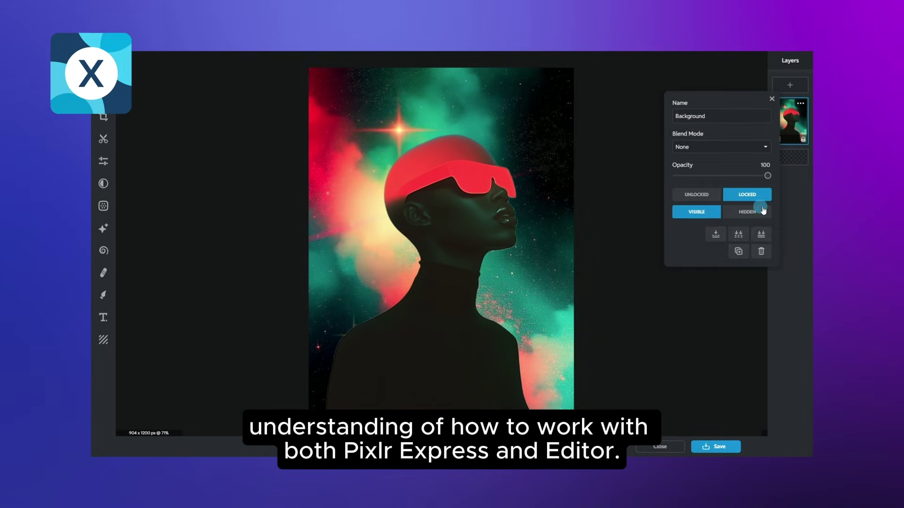
click(659, 141)
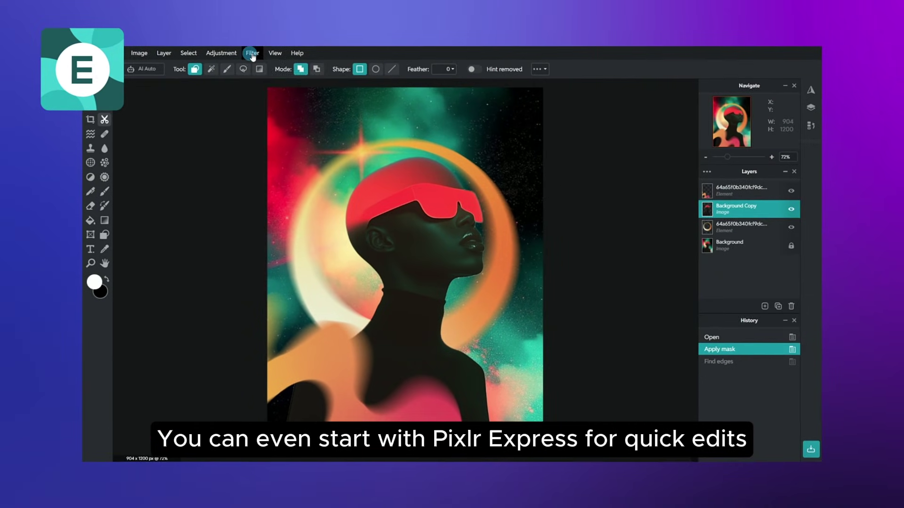
click(252, 54)
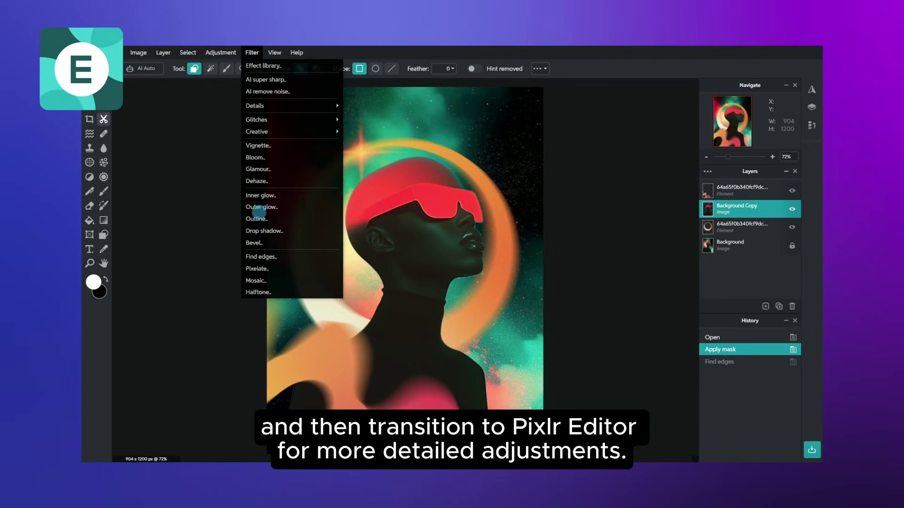
click(266, 282)
drag(537, 273, 648, 276)
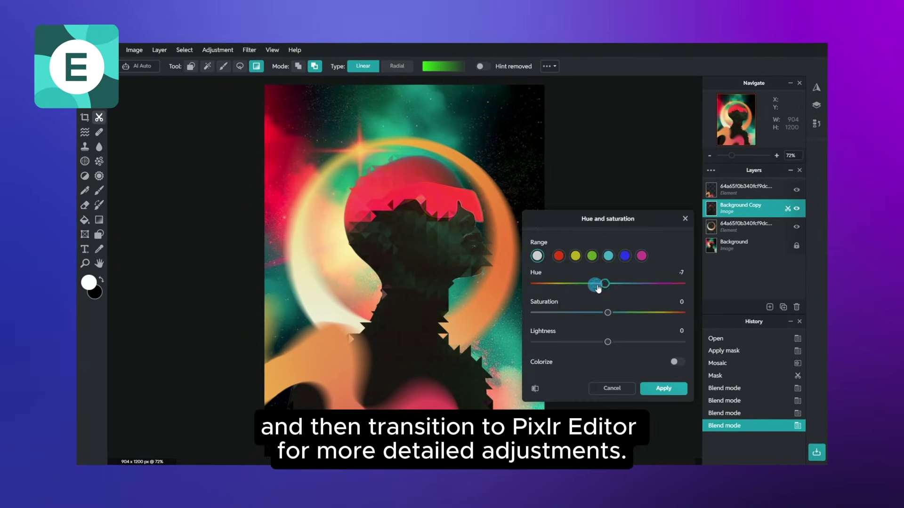
drag(594, 286, 569, 286)
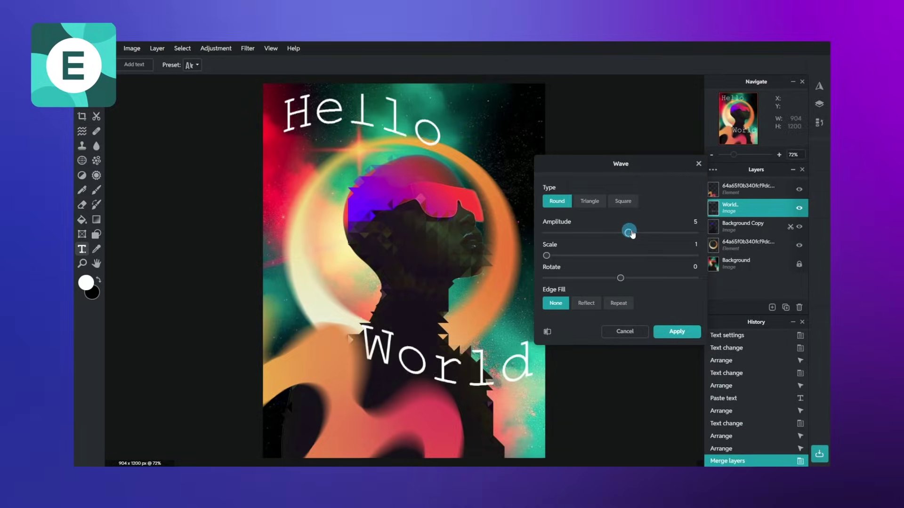